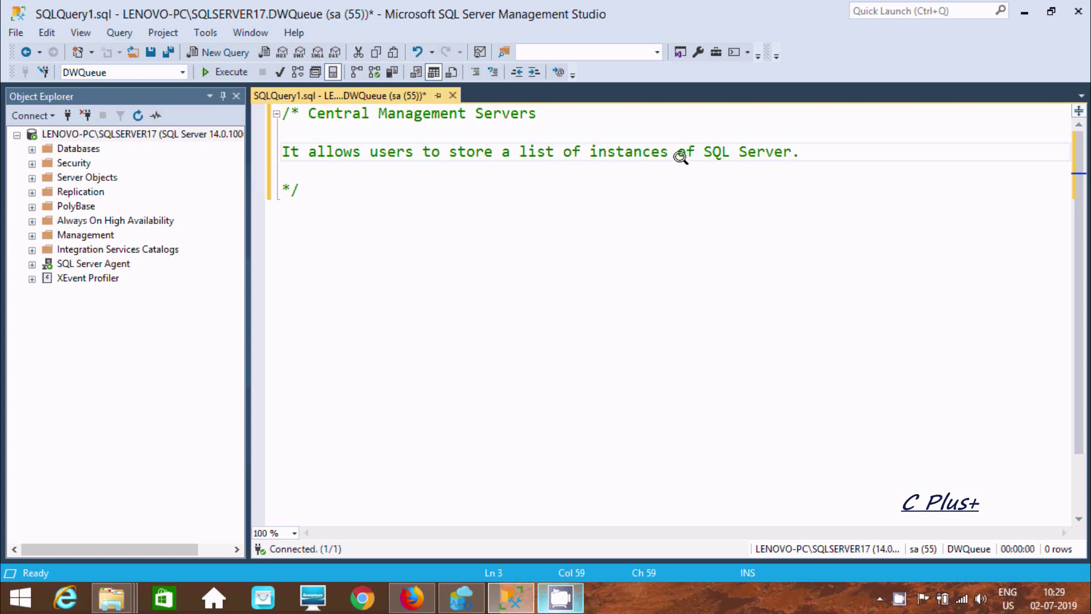
# Step: Show the Registered Servers window and expand its Database Engine node
pyautogui.click(341, 183)
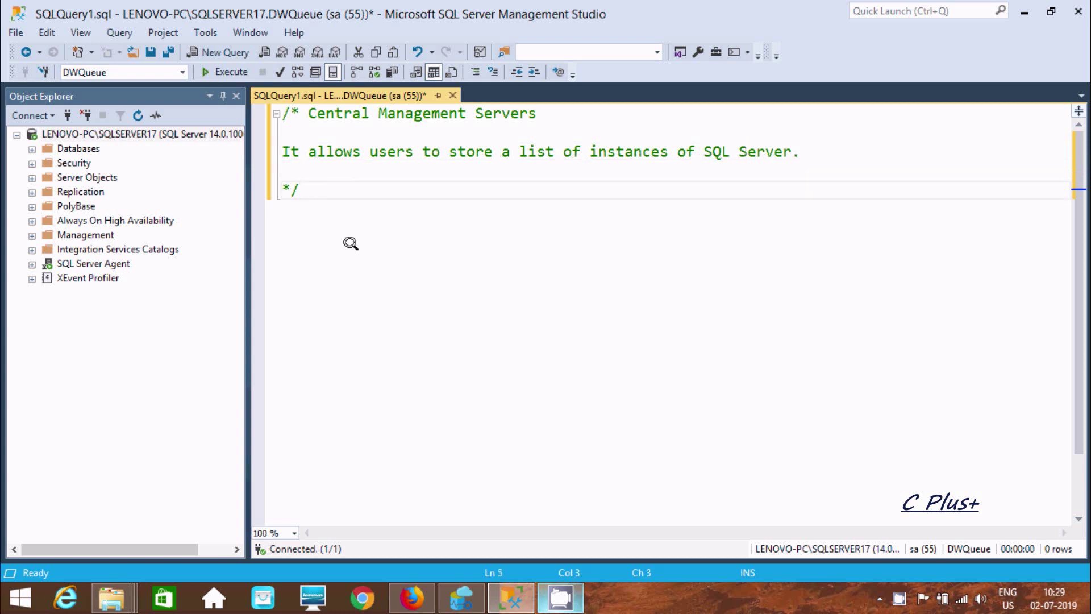
pyautogui.click(80, 30)
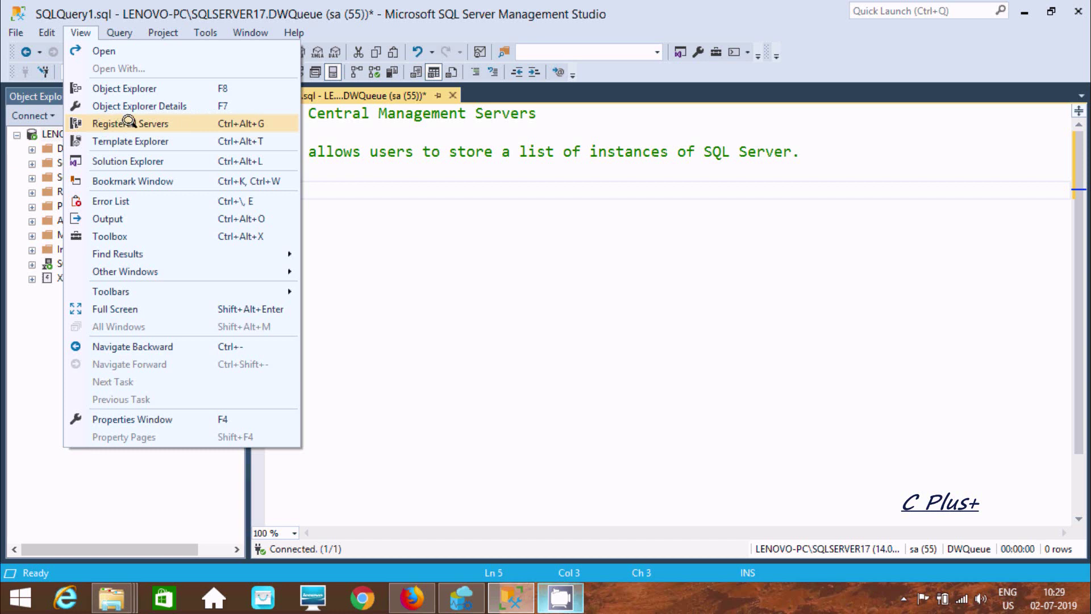
pyautogui.click(129, 122)
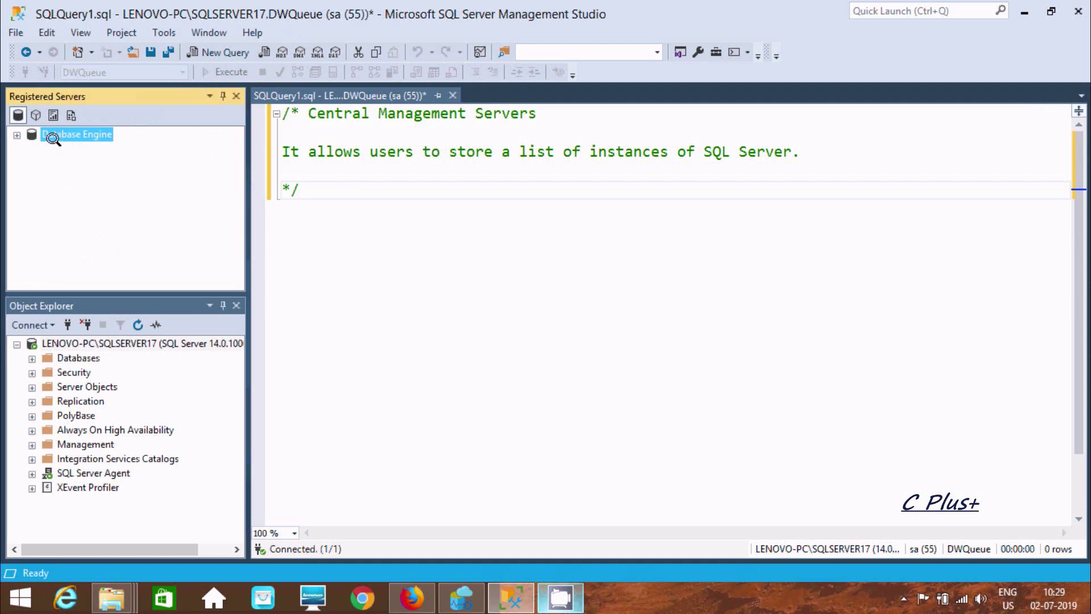
pyautogui.click(17, 134)
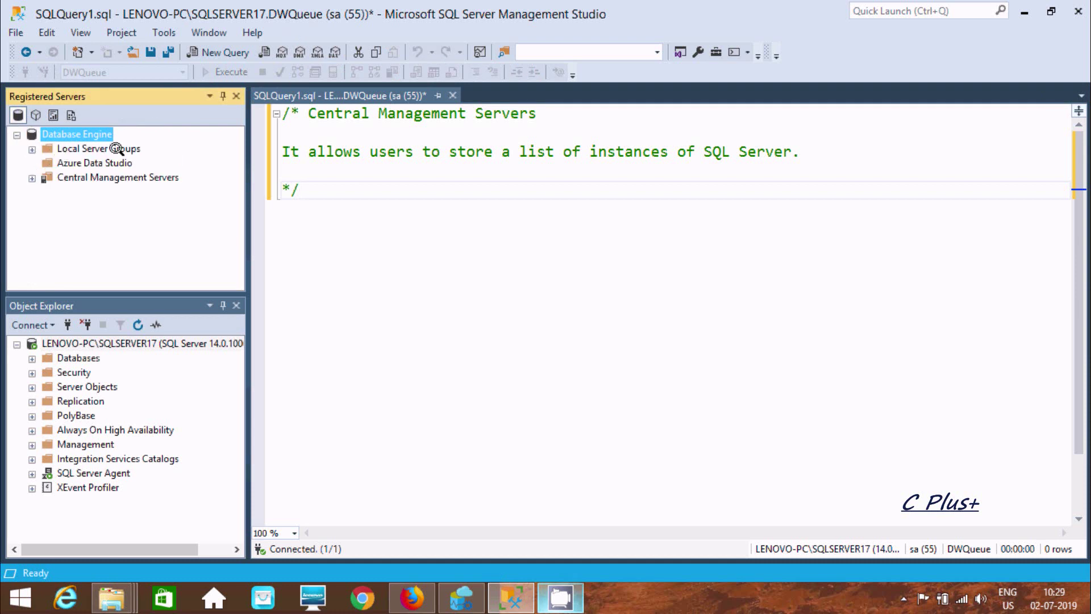
# Step: Examine the servers registered under Local Server Groups, leaving the group collapsed
pyautogui.click(31, 148)
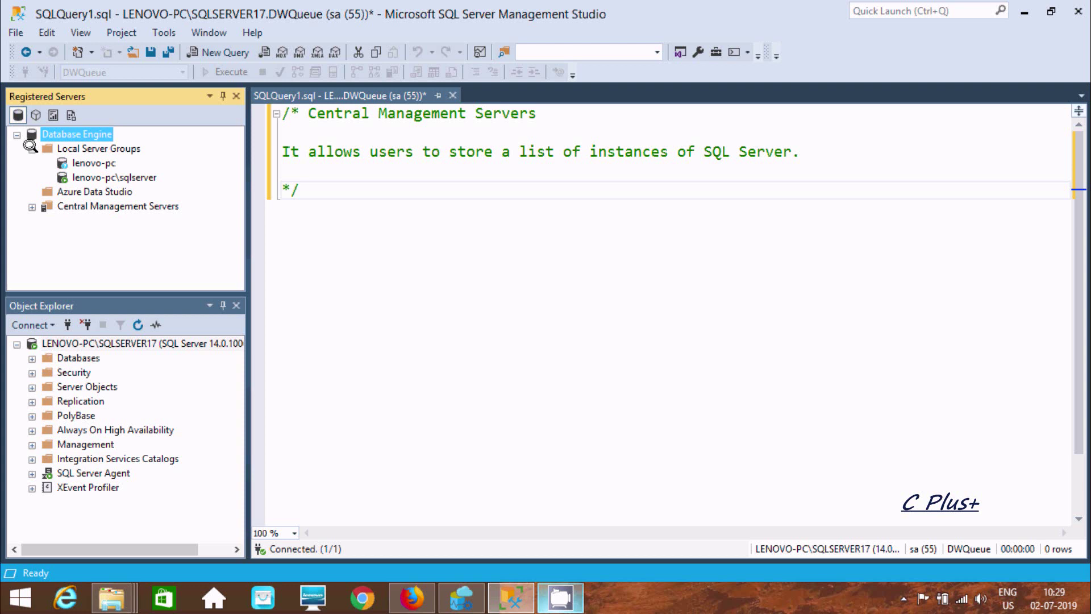
pyautogui.click(31, 148)
pyautogui.click(32, 148)
pyautogui.click(32, 149)
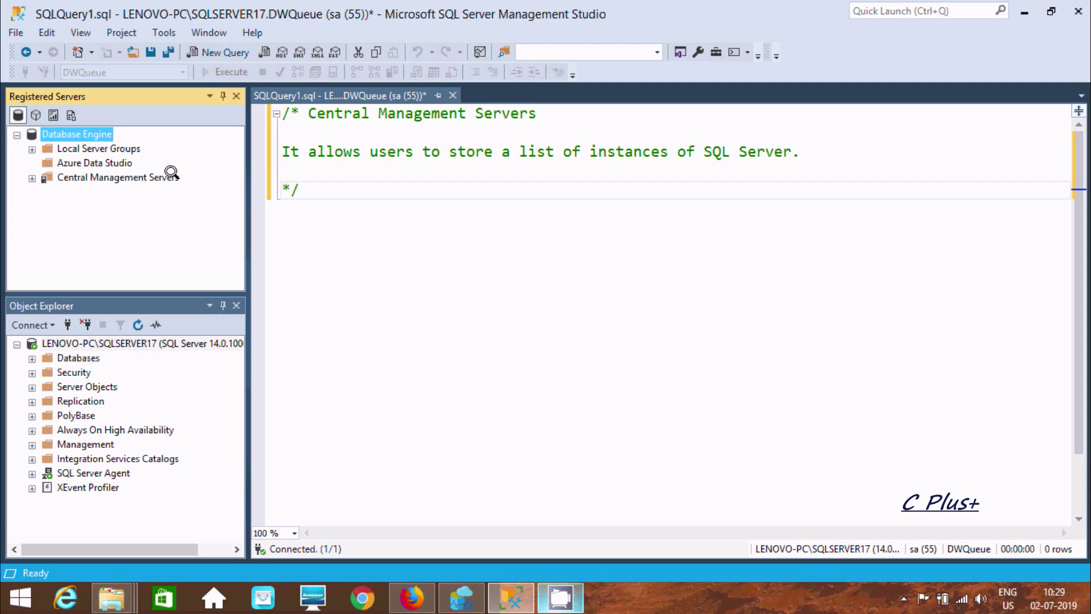
# Step: Expand Central Management Servers and try to expand LENOVO-PC\SQLSERVER, cancelling its connection request
pyautogui.click(32, 177)
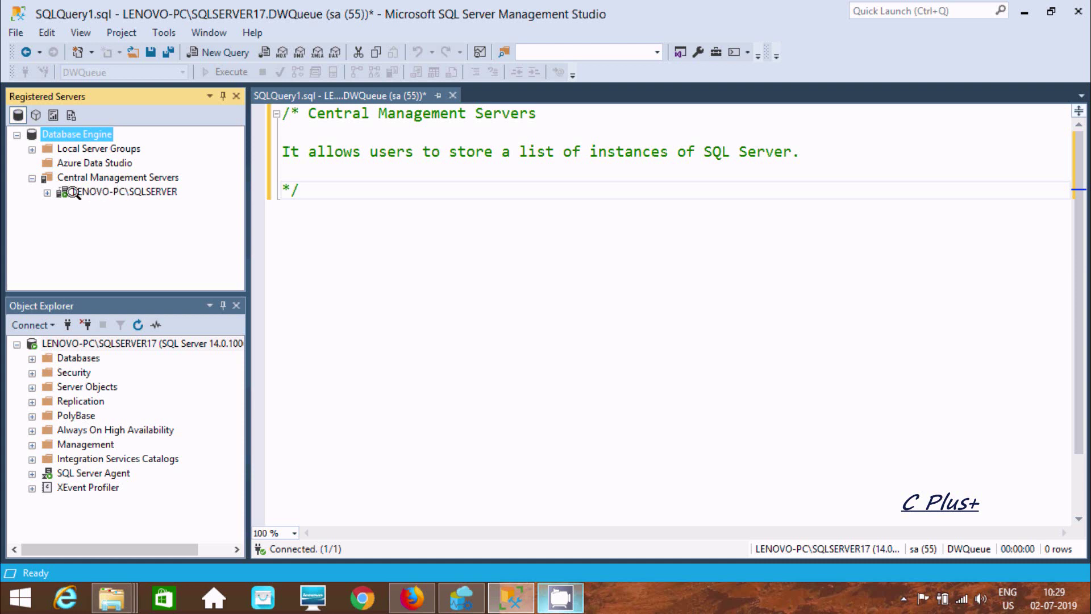
pyautogui.click(44, 190)
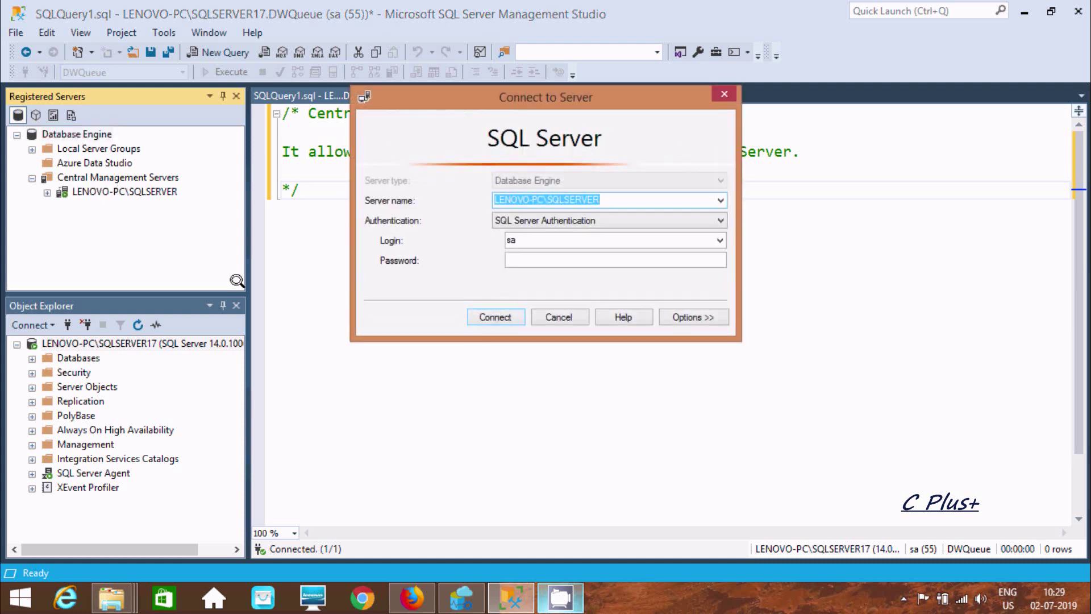
pyautogui.click(567, 315)
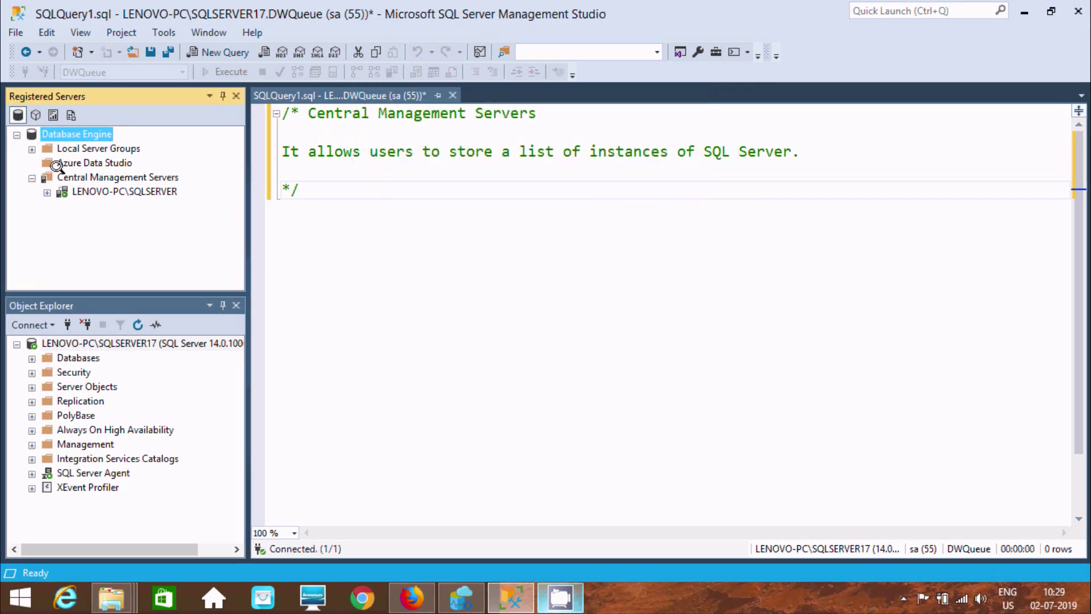
# Step: Start registering a new central management server and choose the local Database Engine instance LENOVO-PC\SQLSERVER12
pyautogui.rightClick(61, 171)
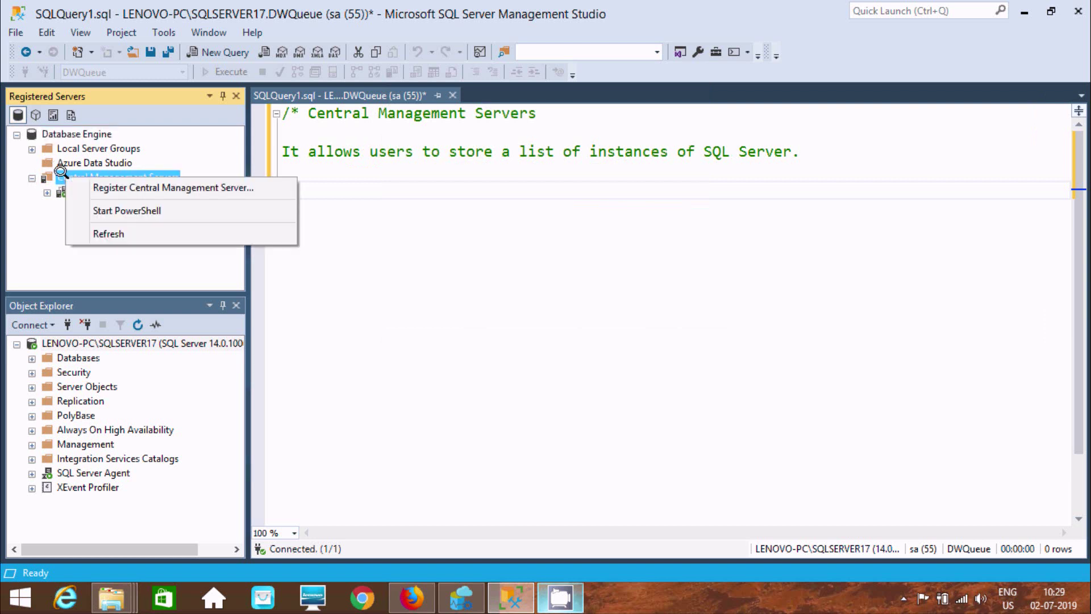
pyautogui.click(110, 183)
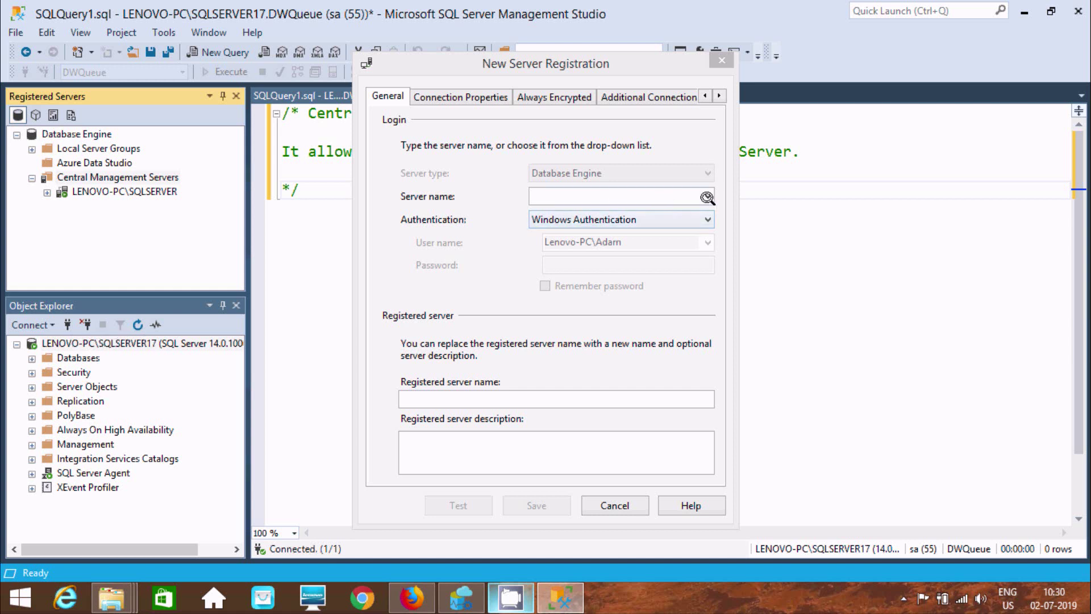
pyautogui.click(707, 194)
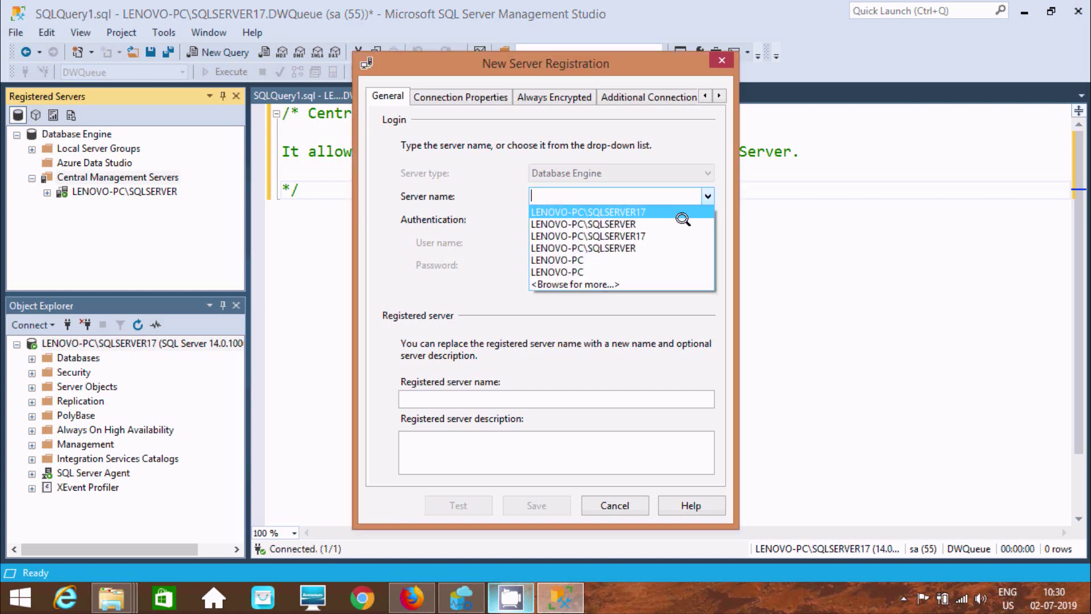
pyautogui.click(587, 279)
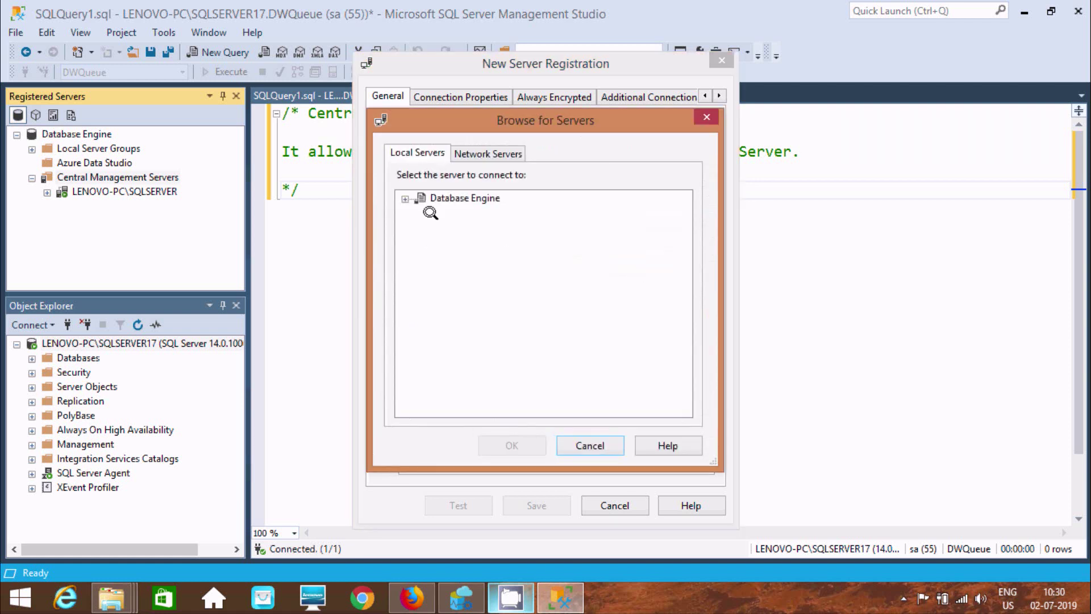
pyautogui.click(401, 197)
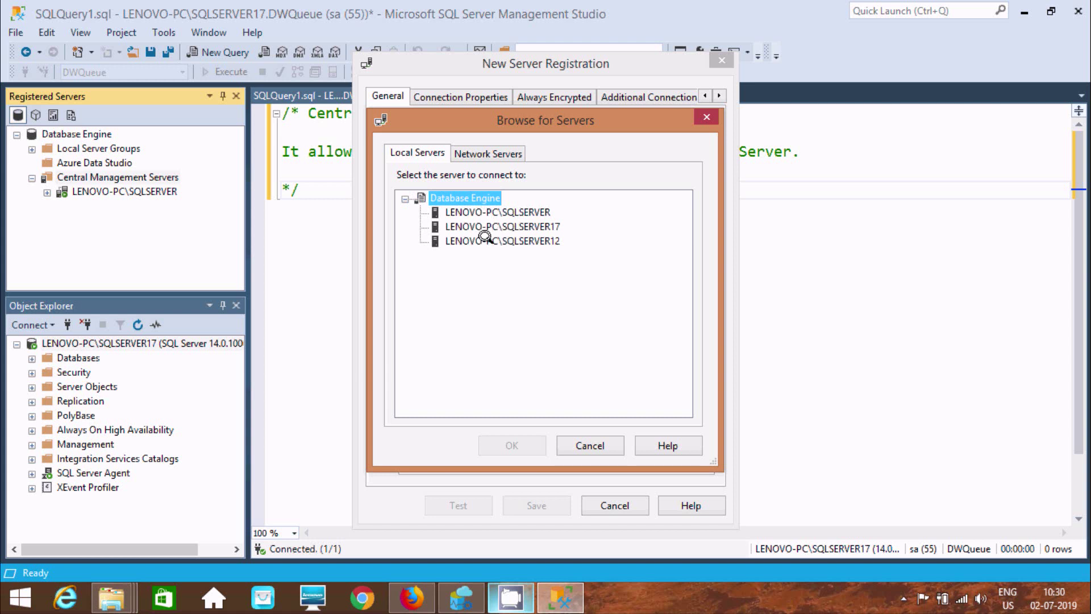
pyautogui.click(532, 239)
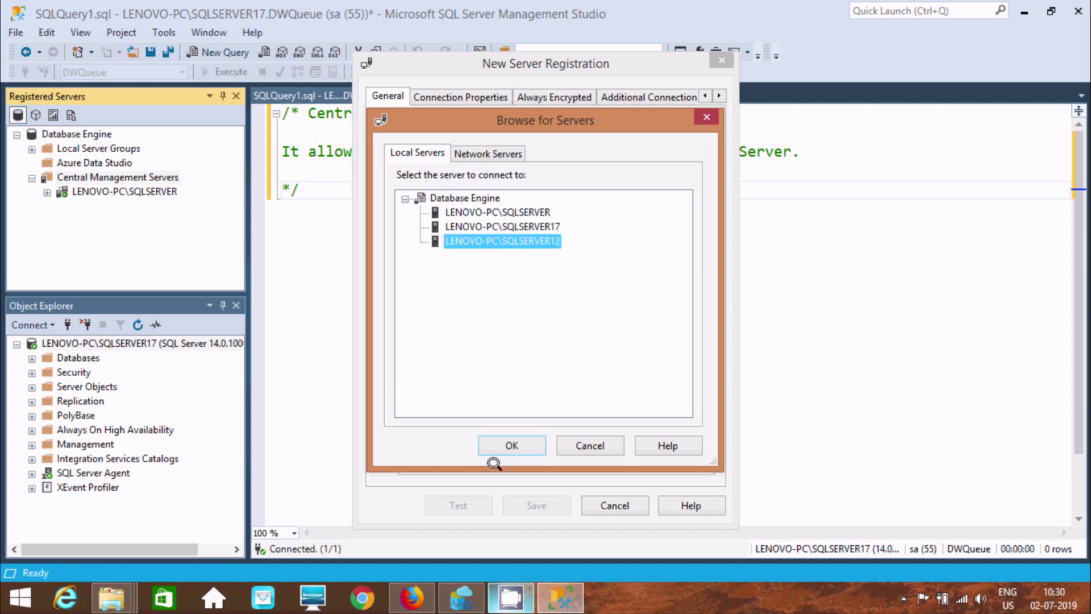
pyautogui.click(508, 443)
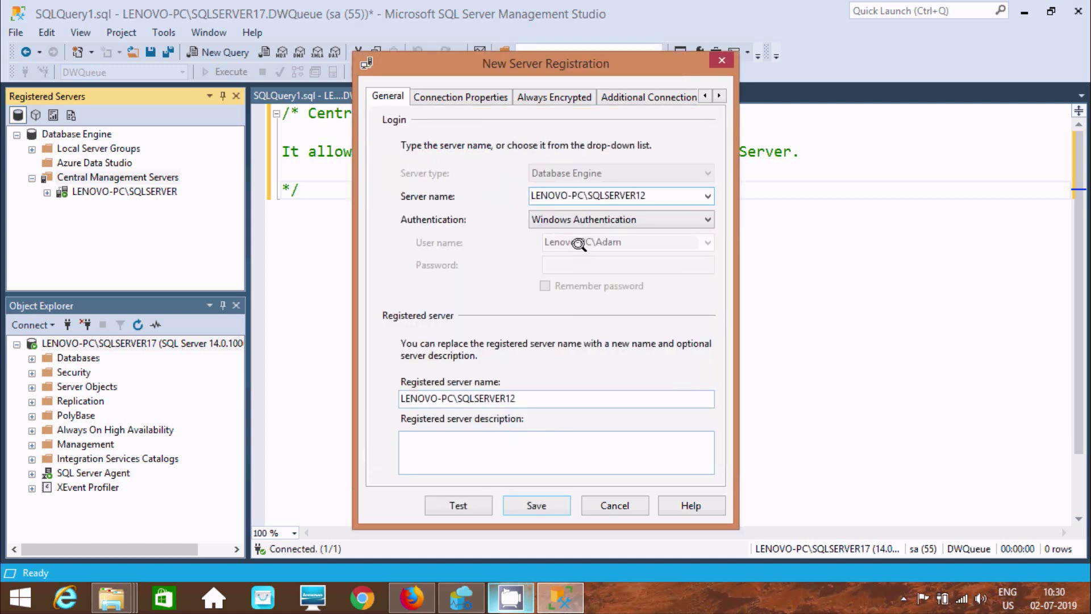
# Step: Use SQL Server Authentication with login sa and the account password, test the connection, and save the SQLSERVER12 registration
pyautogui.click(581, 220)
pyautogui.click(581, 244)
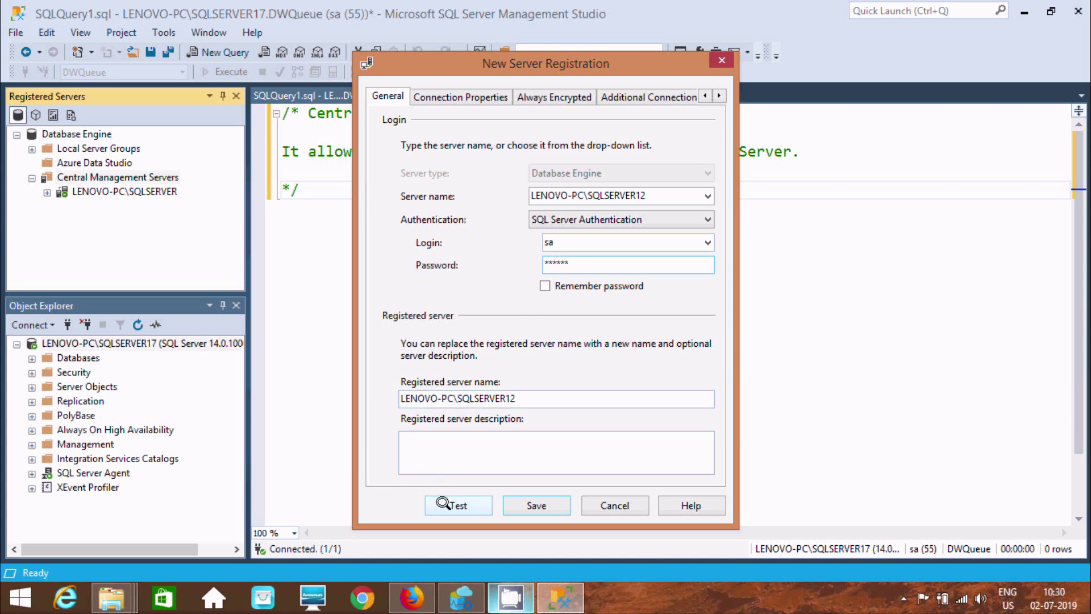
pyautogui.click(443, 504)
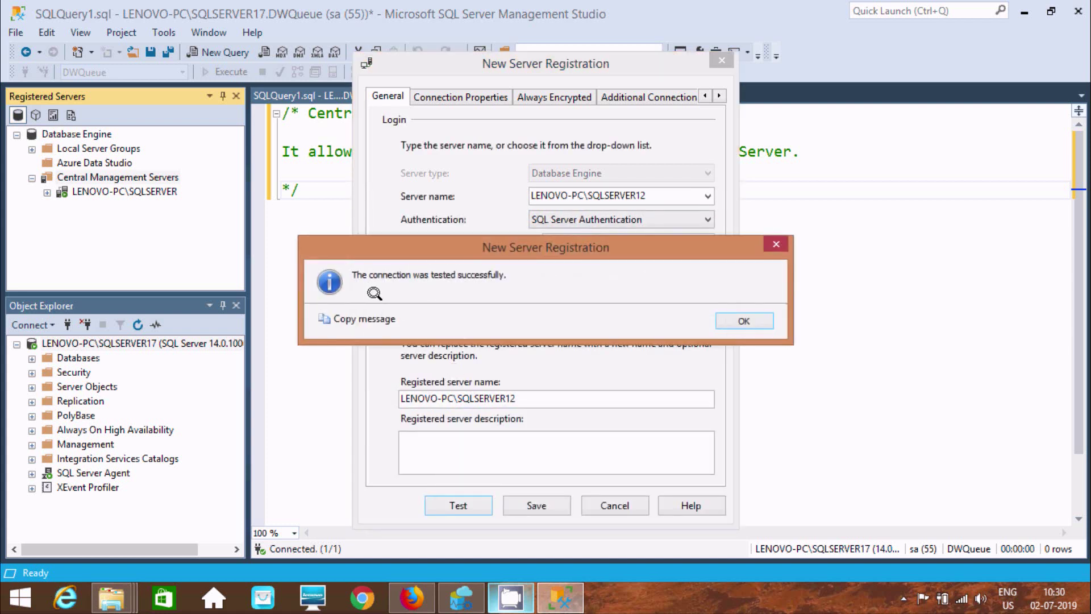
pyautogui.click(742, 317)
pyautogui.click(533, 504)
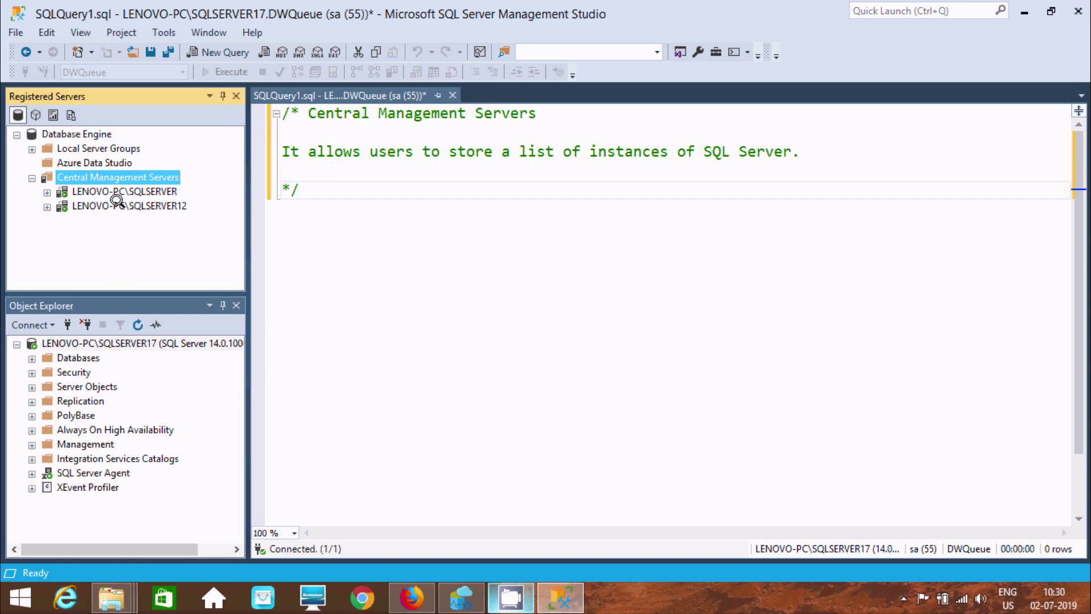
# Step: Start registering another central management server with LENOVO-PC\SQLSERVER17 as the server name
pyautogui.rightClick(90, 175)
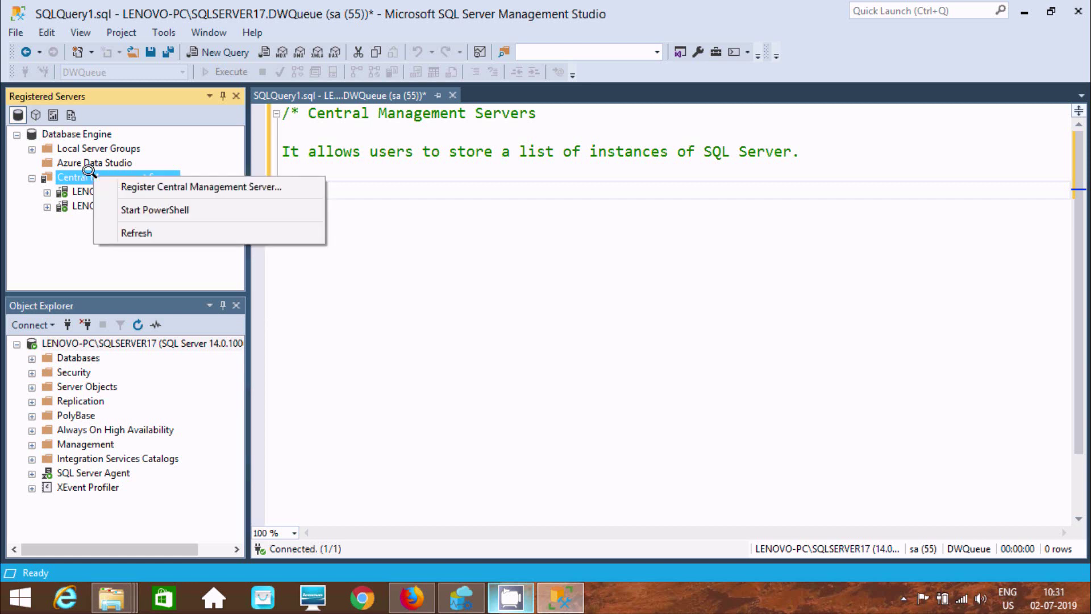
pyautogui.click(124, 185)
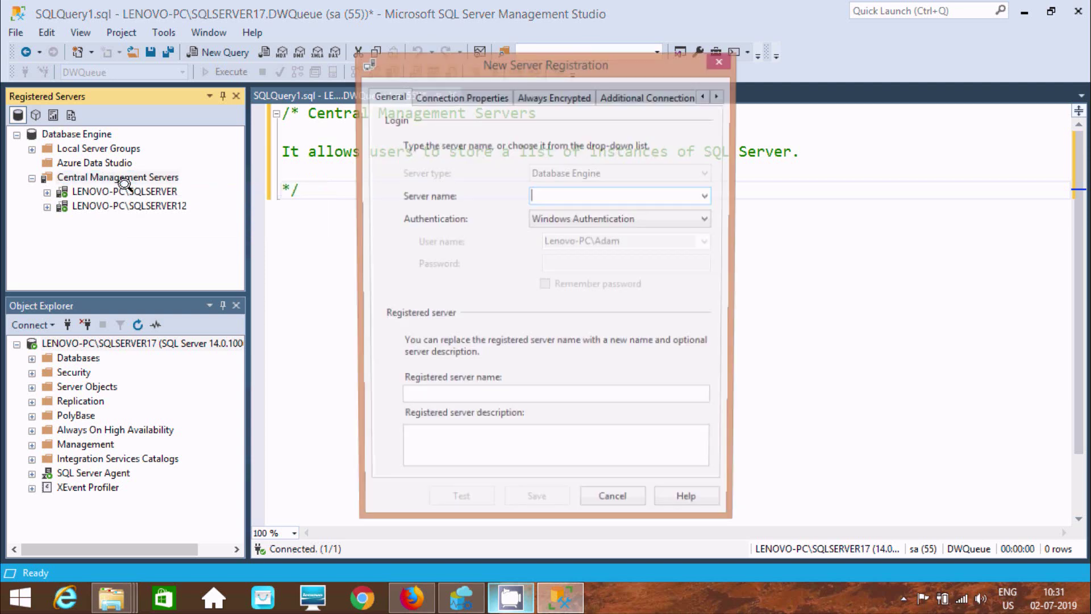
pyautogui.click(710, 195)
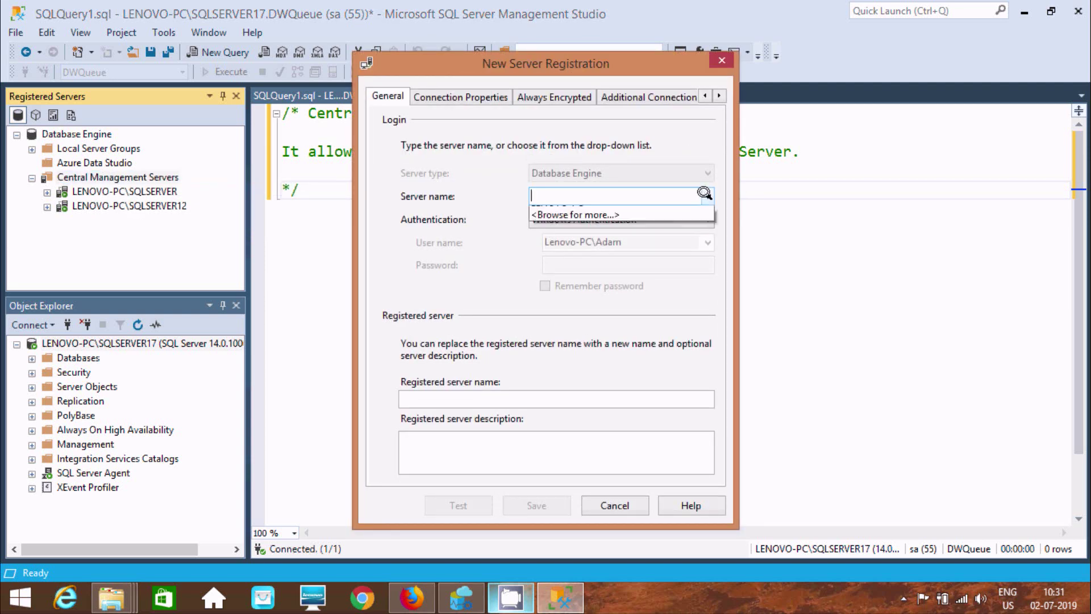
pyautogui.click(644, 210)
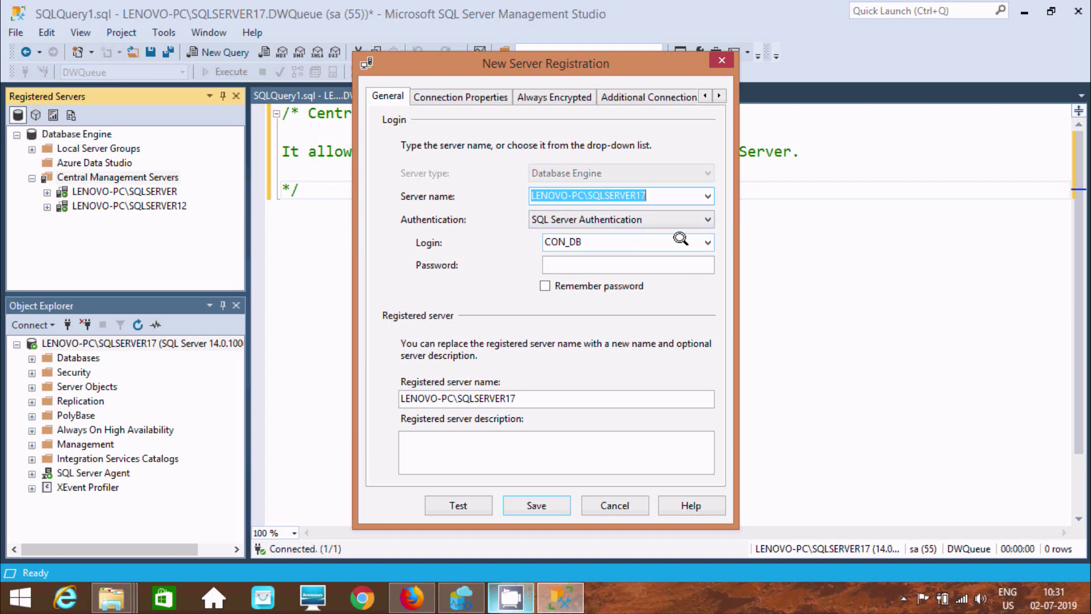
# Step: Choose login sa, enter the account password, test the connection, and save the SQLSERVER17 registration
pyautogui.click(705, 242)
pyautogui.click(584, 266)
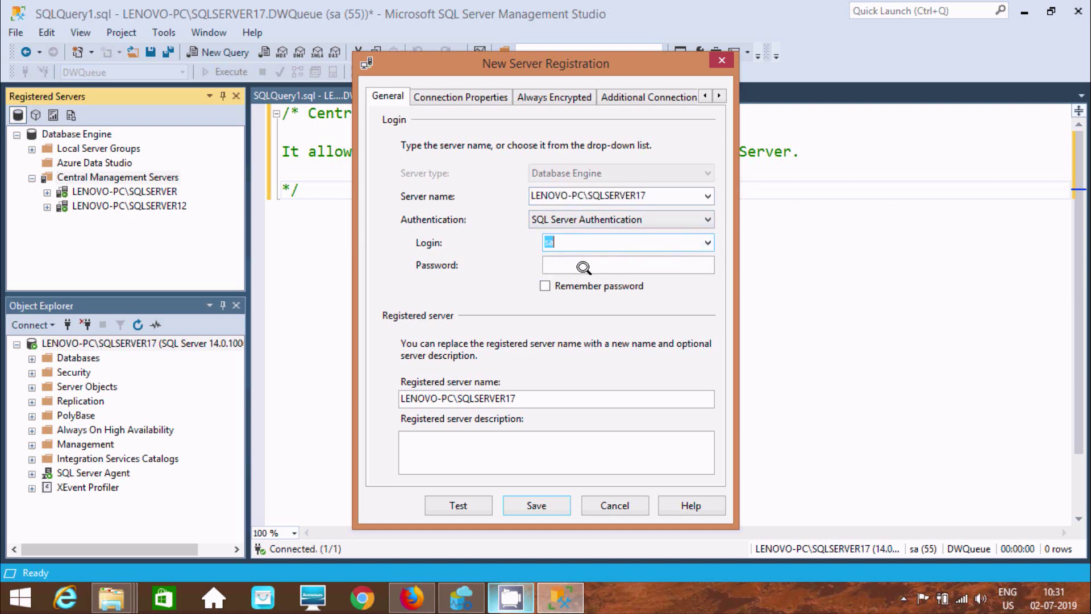
pyautogui.click(576, 262)
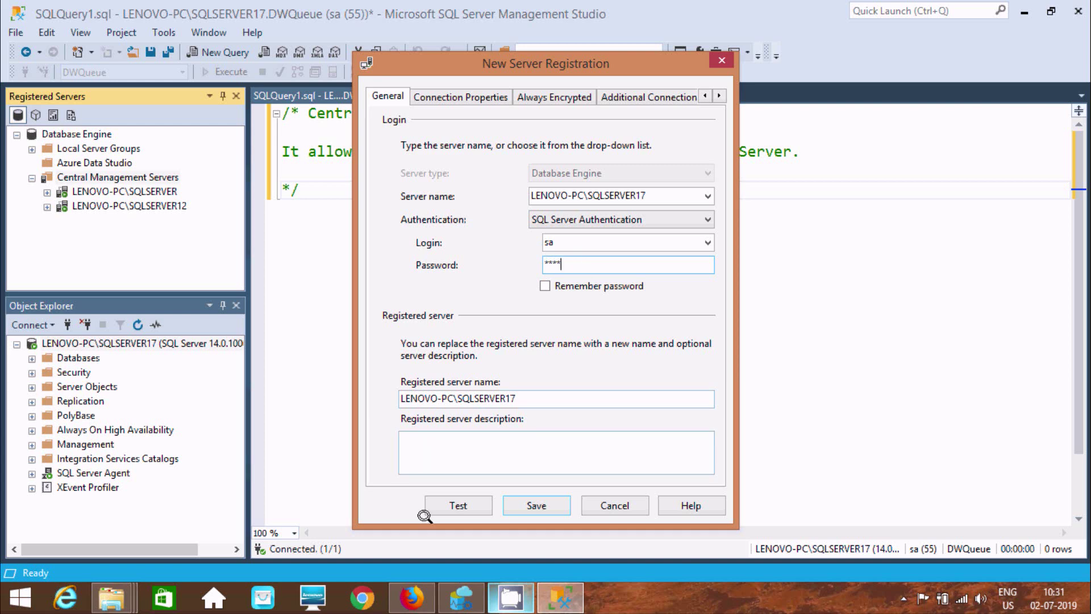
pyautogui.click(450, 507)
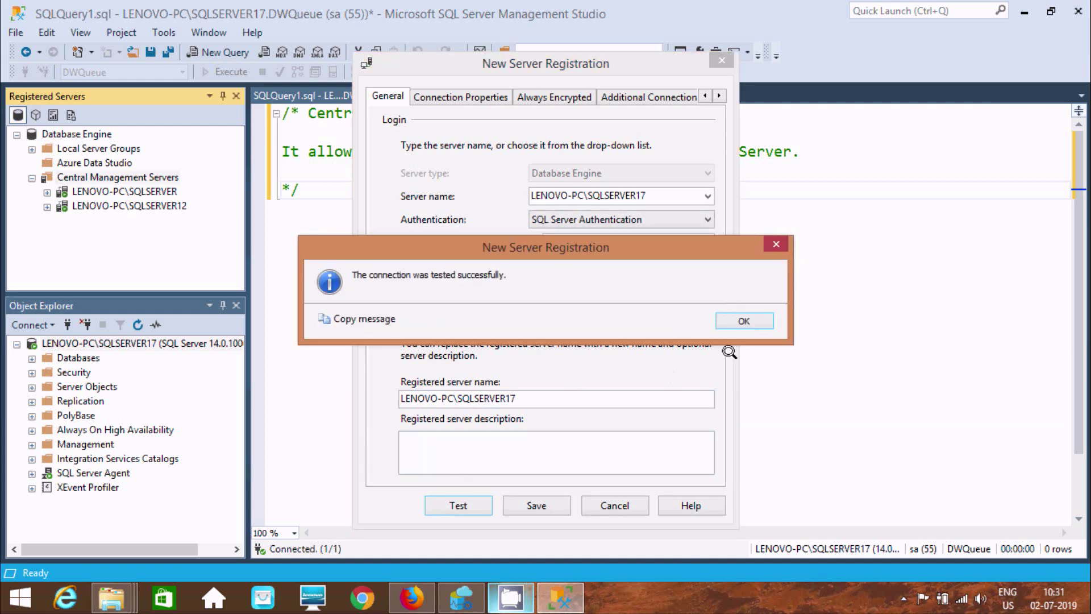
pyautogui.click(734, 321)
pyautogui.click(530, 505)
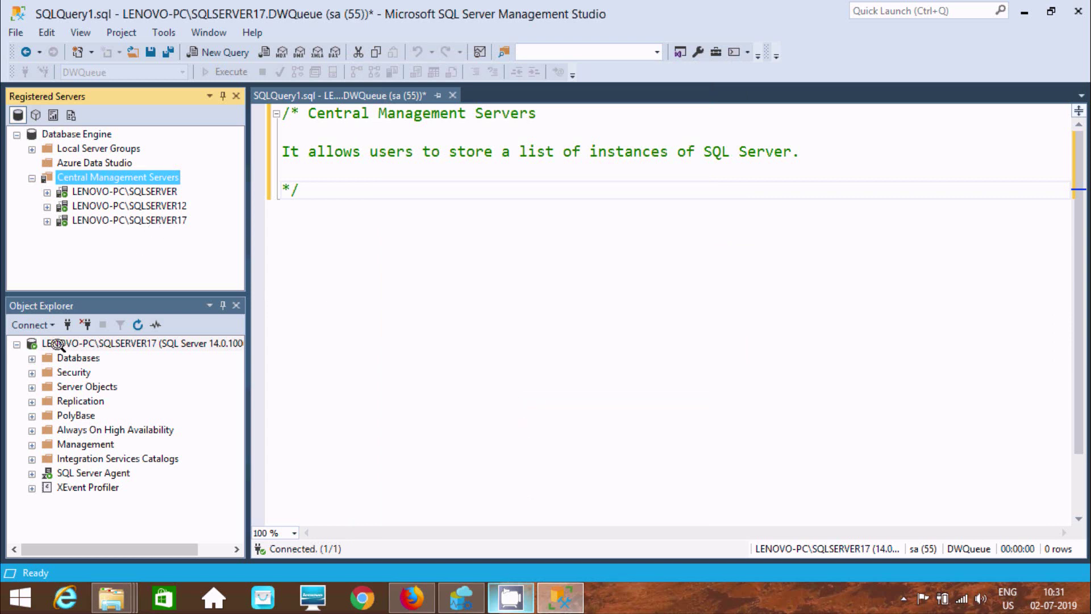
# Step: Connect to the central management server LENOVO-PC\SQLSERVER as sa with the account password and open it in a widened Object Explorer
pyautogui.doubleClick(77, 191)
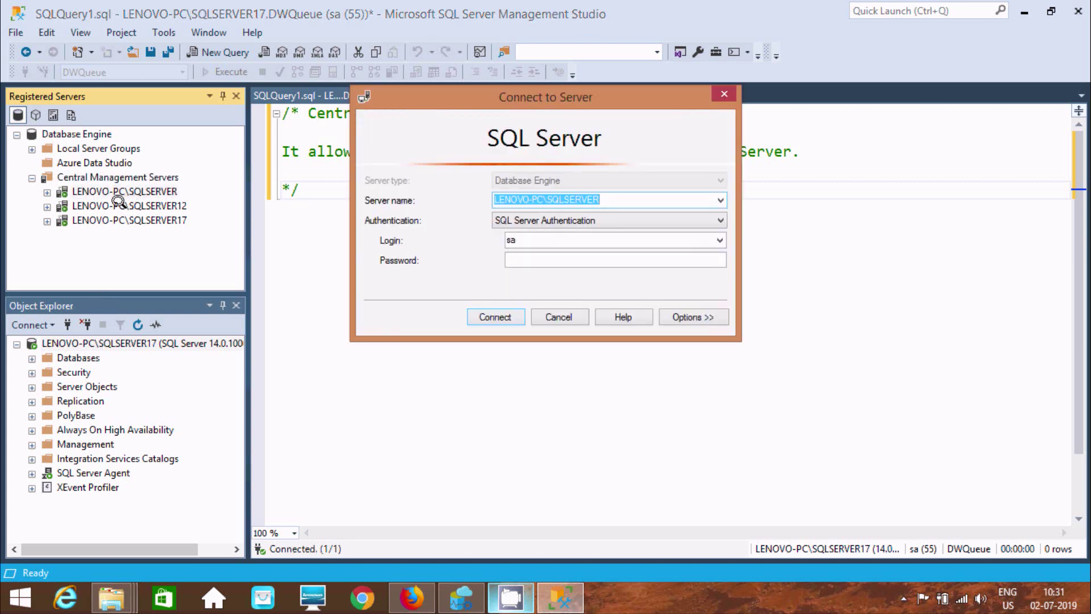
pyautogui.click(516, 257)
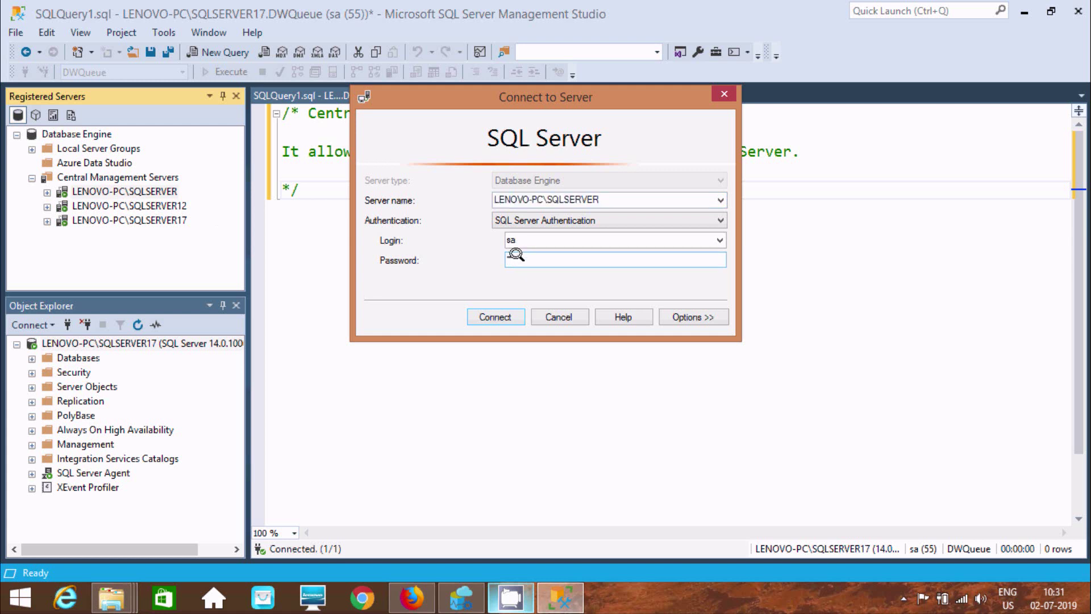
pyautogui.click(495, 316)
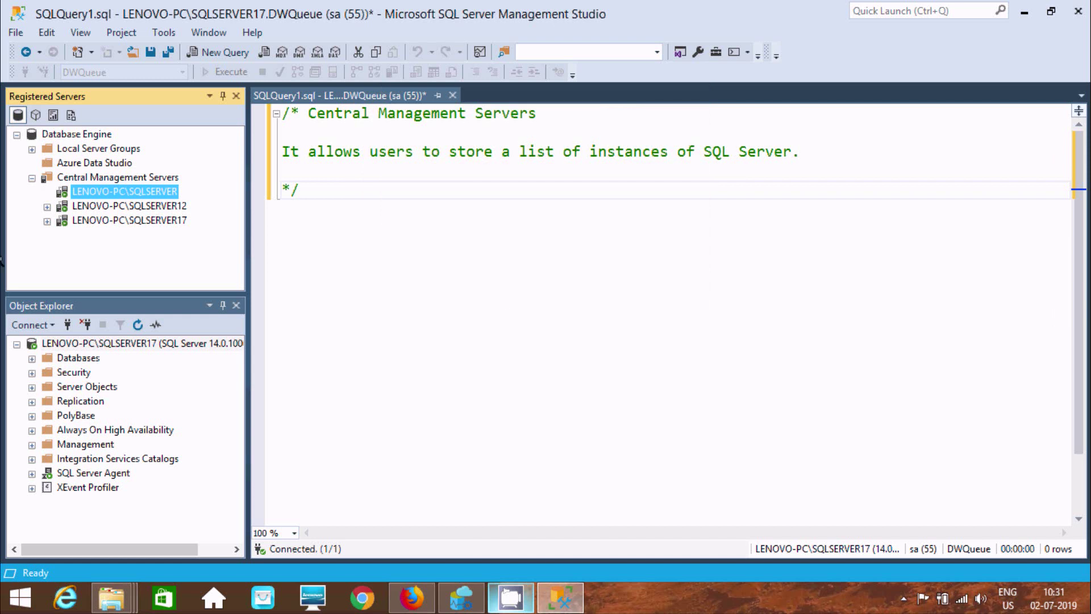
pyautogui.doubleClick(75, 185)
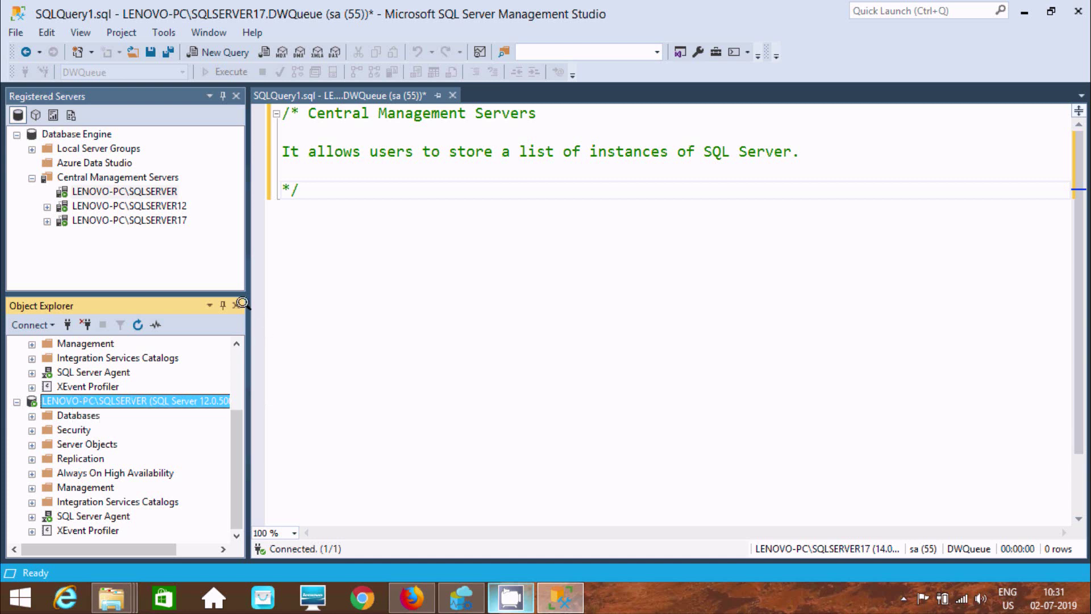
pyautogui.moveTo(248, 310); pyautogui.dragTo(421, 310)
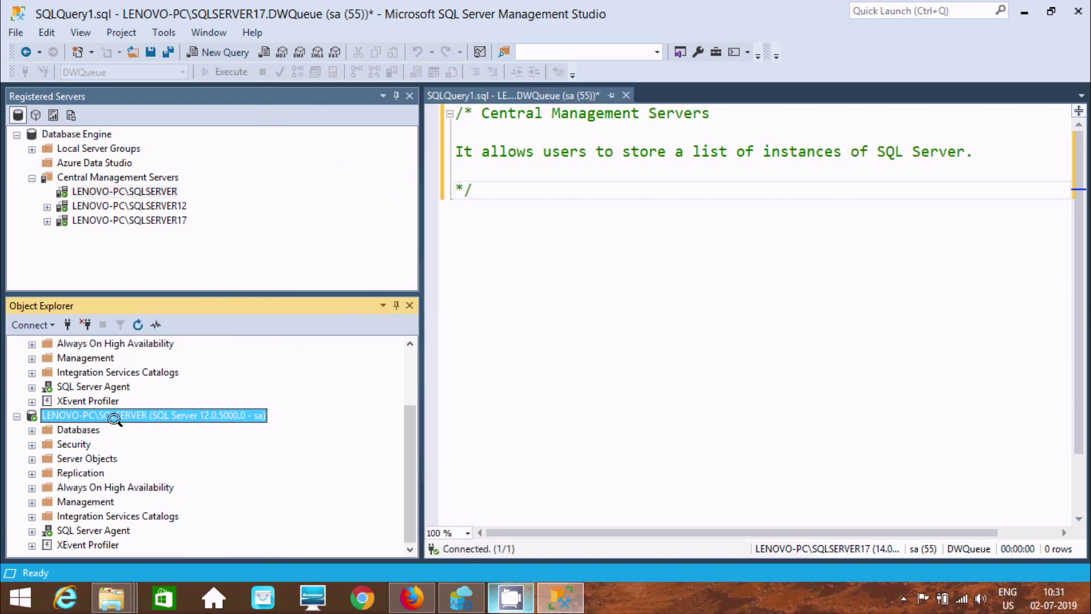
# Step: Connect to the central management server LENOVO-PC\SQLSERVER12 as sa, entering the account password
pyautogui.doubleClick(121, 196)
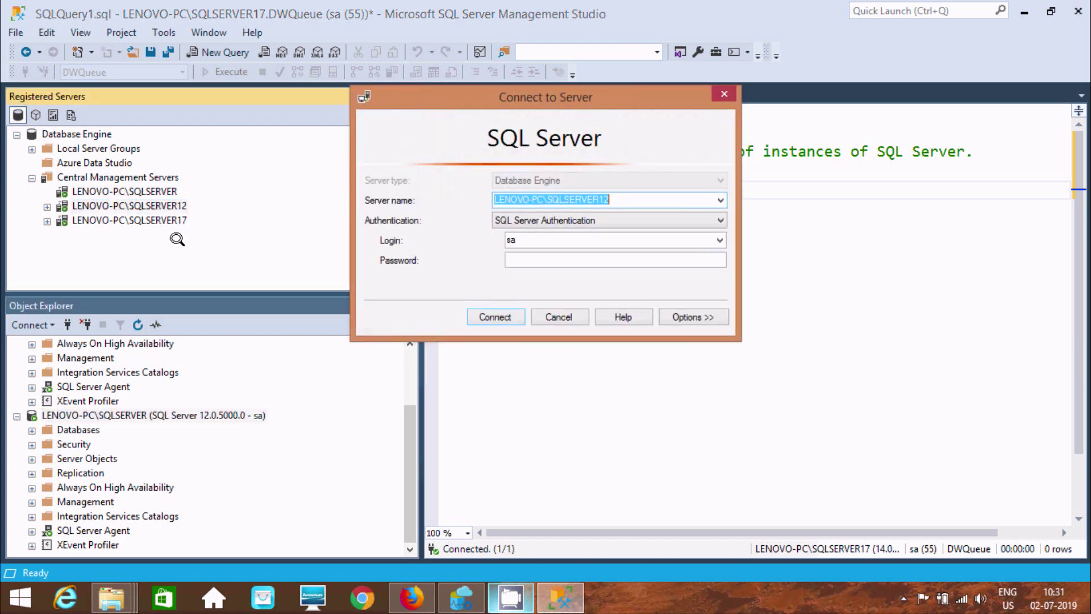
pyautogui.click(508, 258)
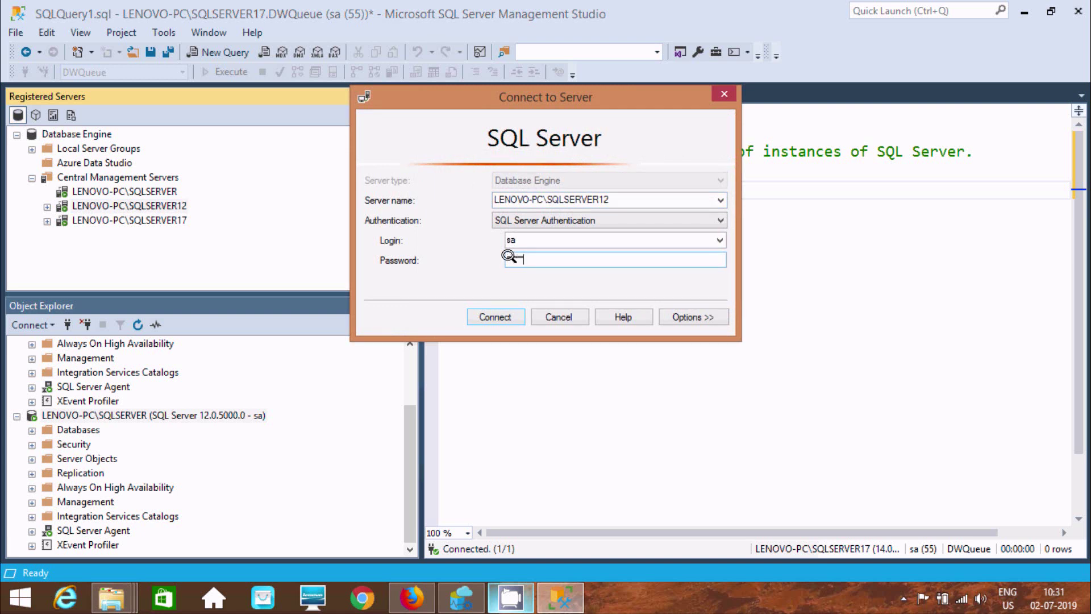
pyautogui.click(487, 315)
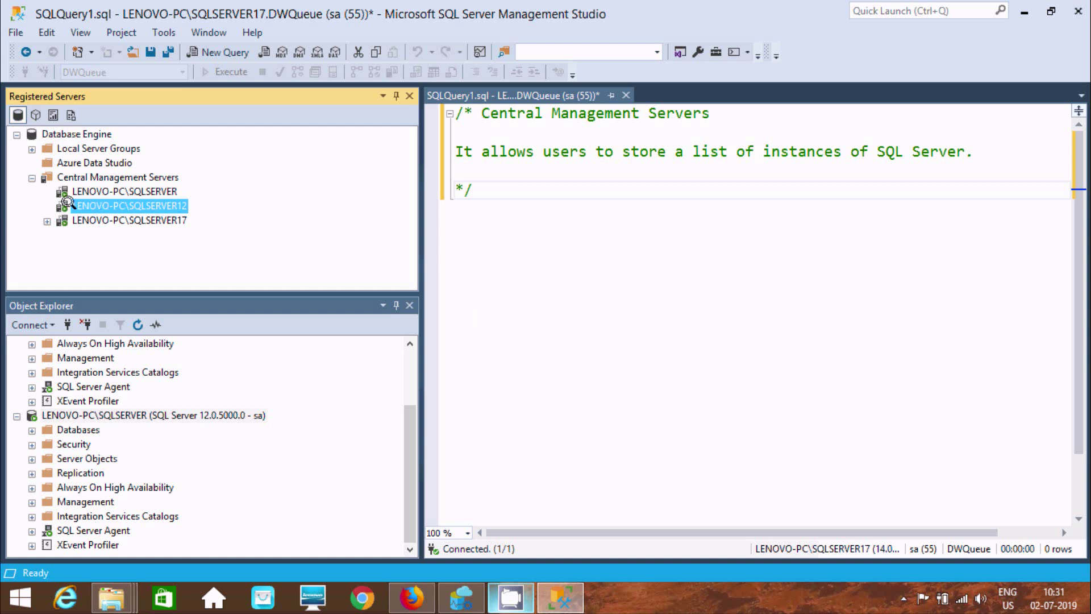
# Step: Open the central management server LENOVO-PC\SQLSERVER12 in Object Explorer and close the Registered Servers window
pyautogui.doubleClick(95, 203)
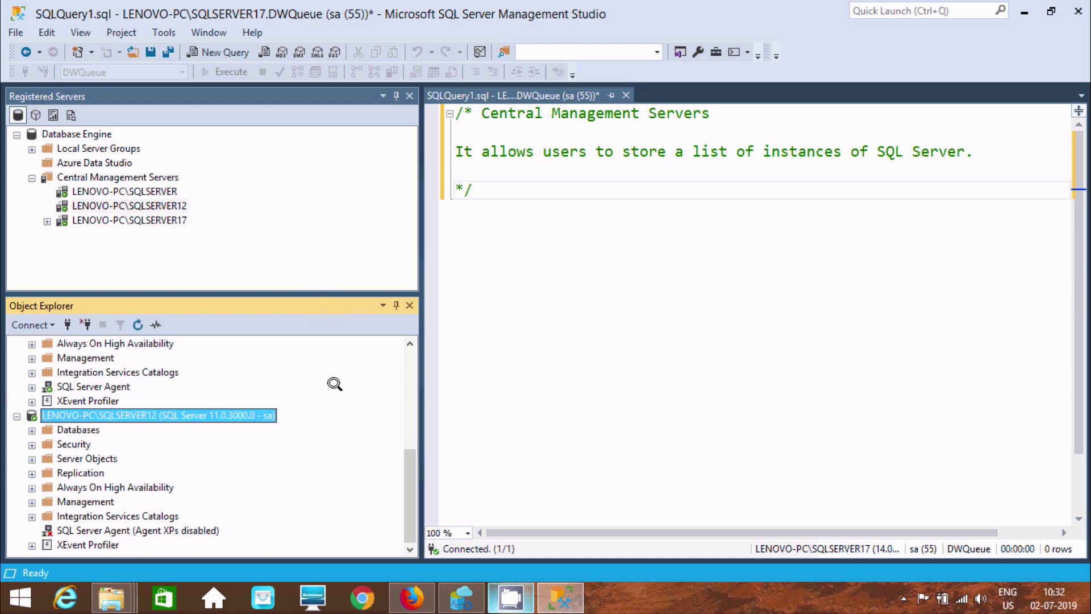
pyautogui.moveTo(407, 463); pyautogui.dragTo(413, 351)
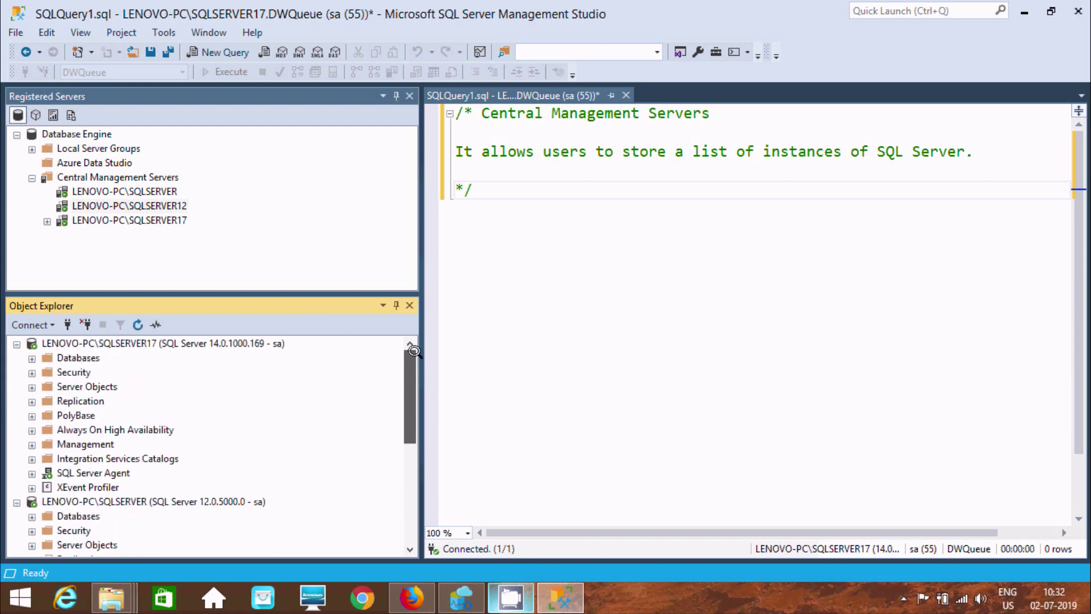
pyautogui.click(409, 95)
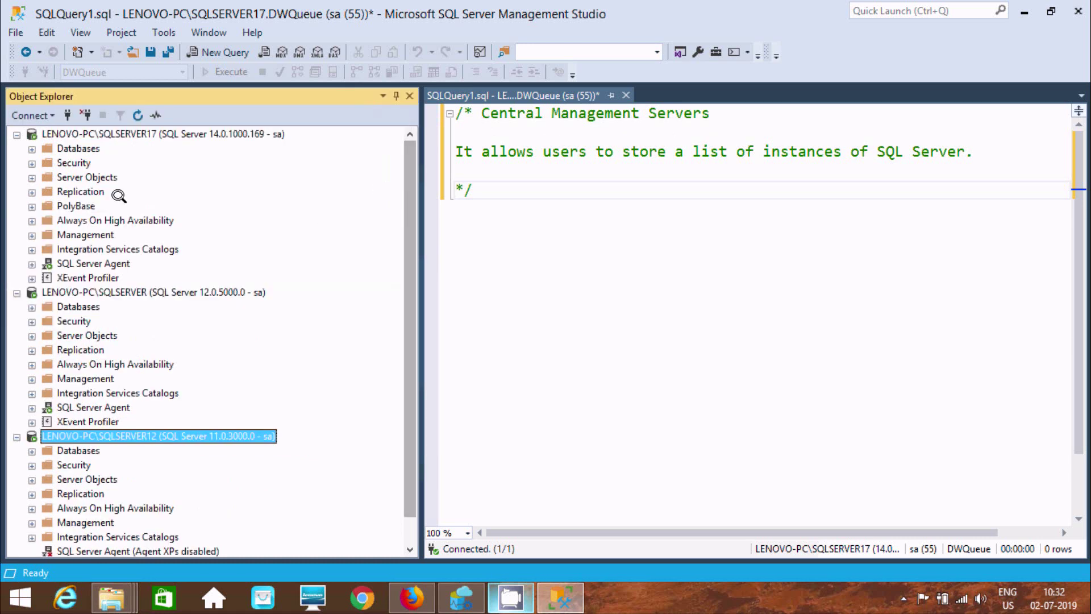
# Step: Collapse the LENOVO-PC\SQLSERVER17, LENOVO-PC\SQLSERVER and LENOVO-PC\SQLSERVER12 server nodes in Object Explorer
pyautogui.click(17, 135)
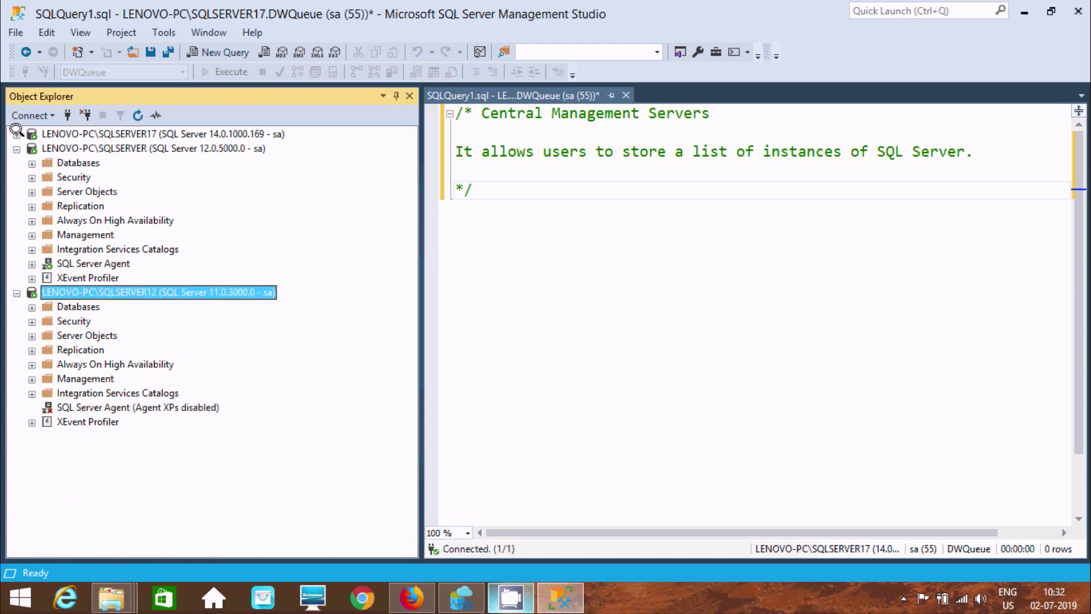
pyautogui.click(16, 149)
pyautogui.click(16, 163)
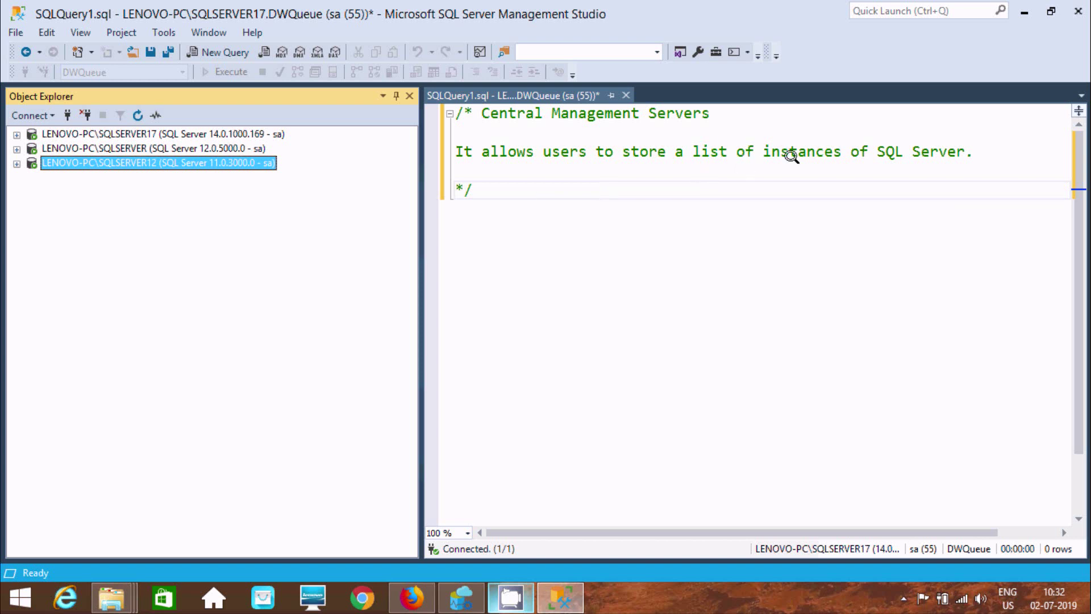
# Step: Expand the LENOVO-PC\SQLSERVER17 node to view its folders and select the LENOVO-PC\SQLSERVER instance
pyautogui.click(17, 133)
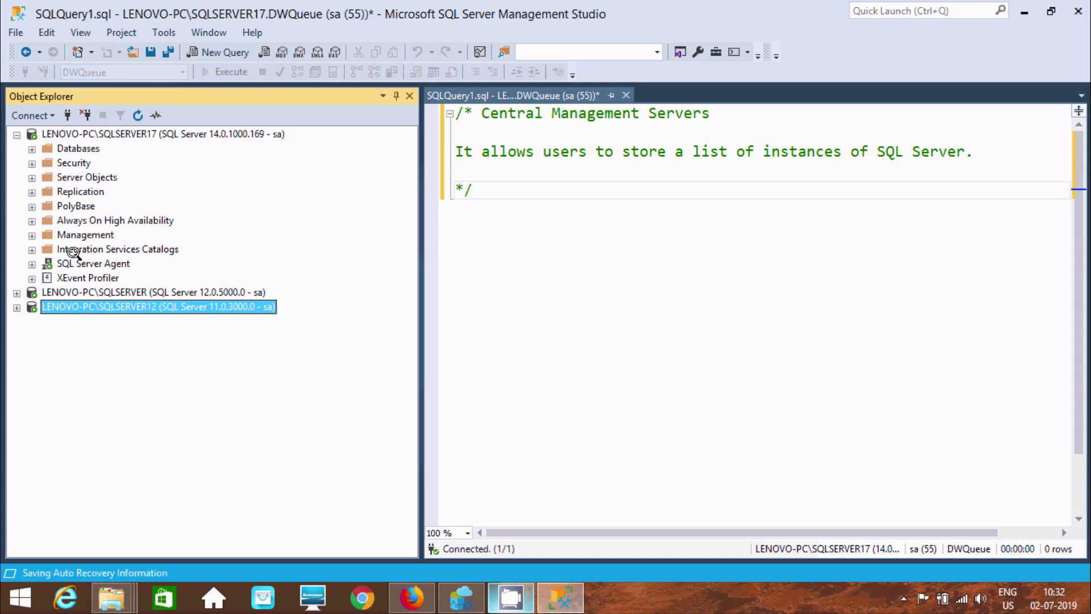
pyautogui.click(98, 290)
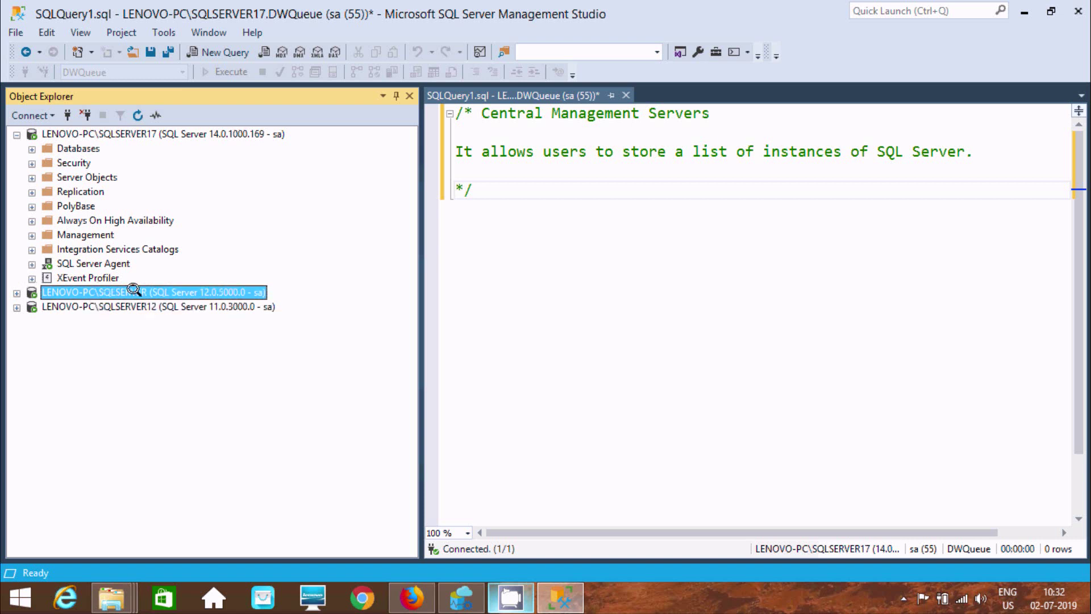